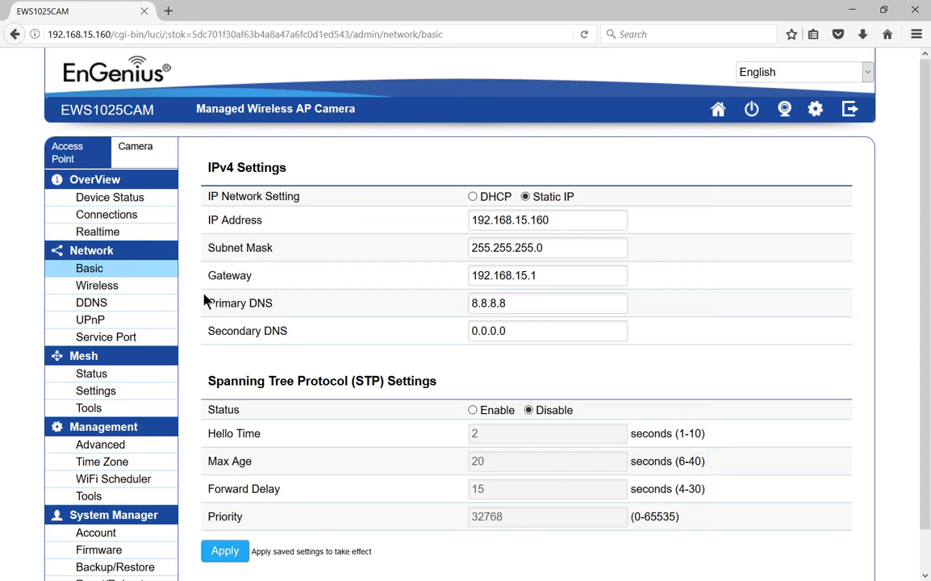
- Go to Network > Wireless to show the Wireless Settings page with country USA
{"action": "left_click", "coordinate": [97, 288]}
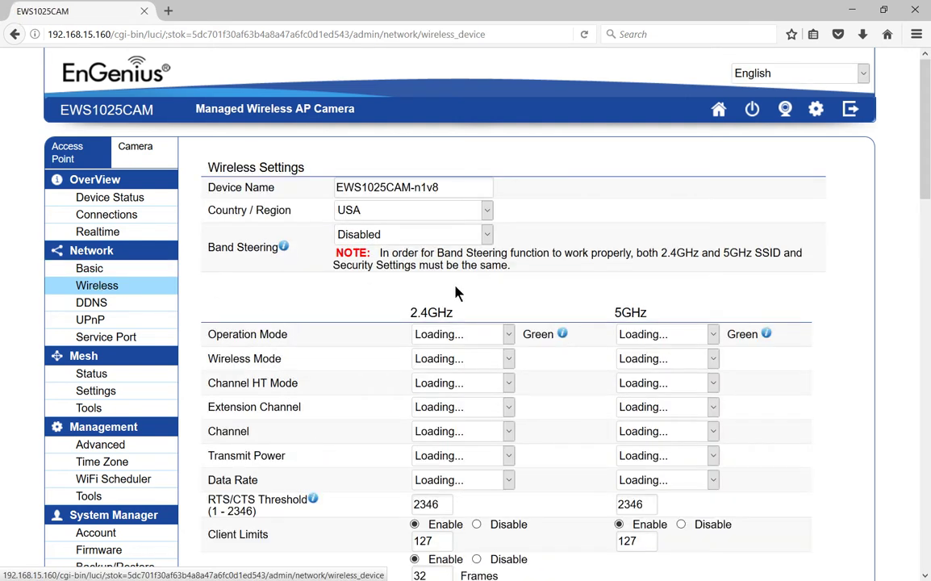
{"action": "scroll", "coordinate": [863, 318], "scroll_direction": "down", "scroll_amount": 2}
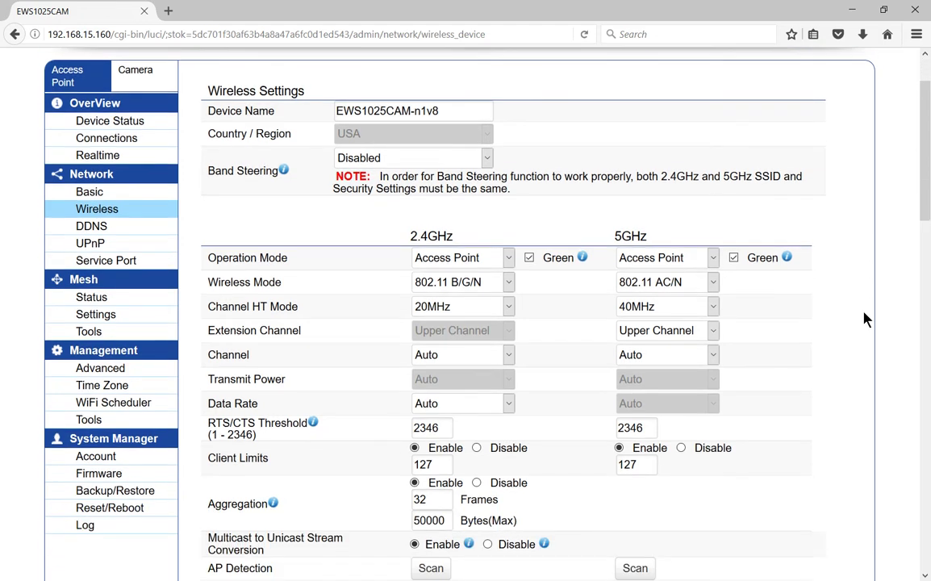
{"action": "scroll", "coordinate": [863, 318], "scroll_direction": "down", "scroll_amount": 2}
{"action": "scroll", "coordinate": [864, 319], "scroll_direction": "up", "scroll_amount": 2}
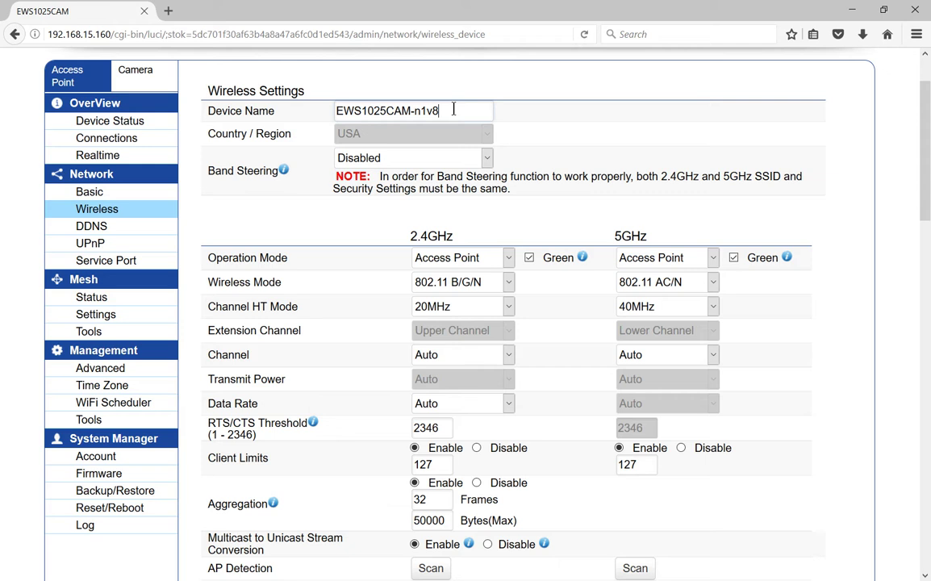
{"action": "left_click_drag", "start_coordinate": [454, 109], "coordinate": [238, 105]}
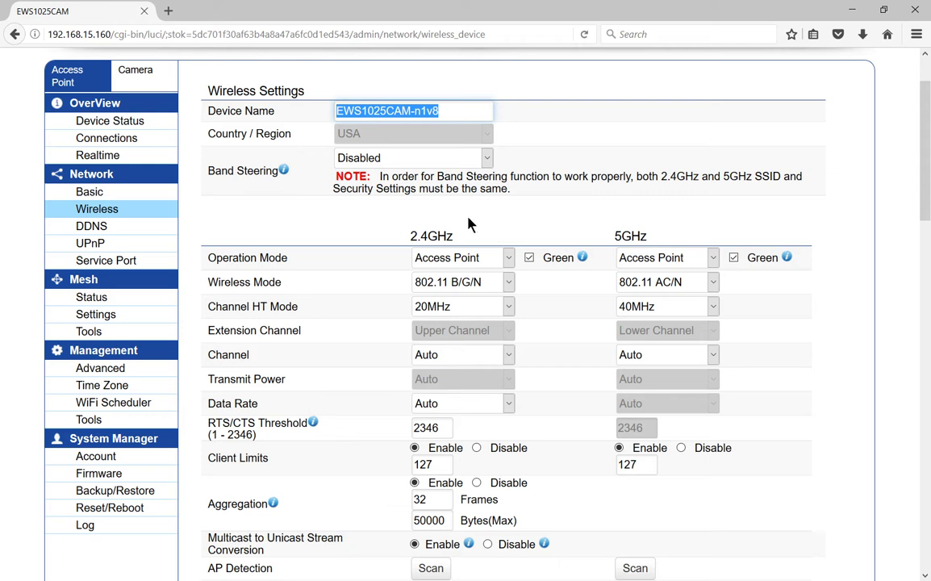
{"action": "left_click", "coordinate": [513, 216]}
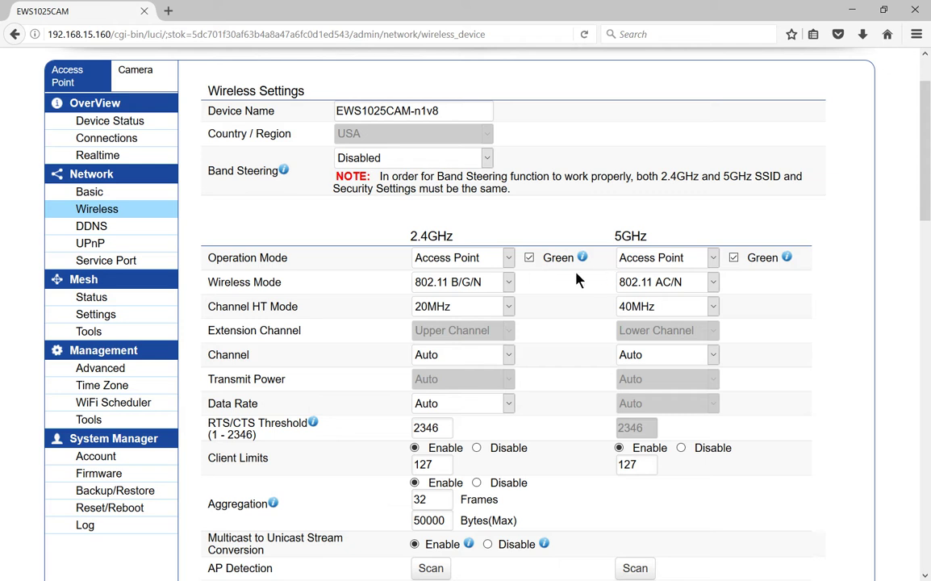
{"action": "left_click", "coordinate": [509, 259]}
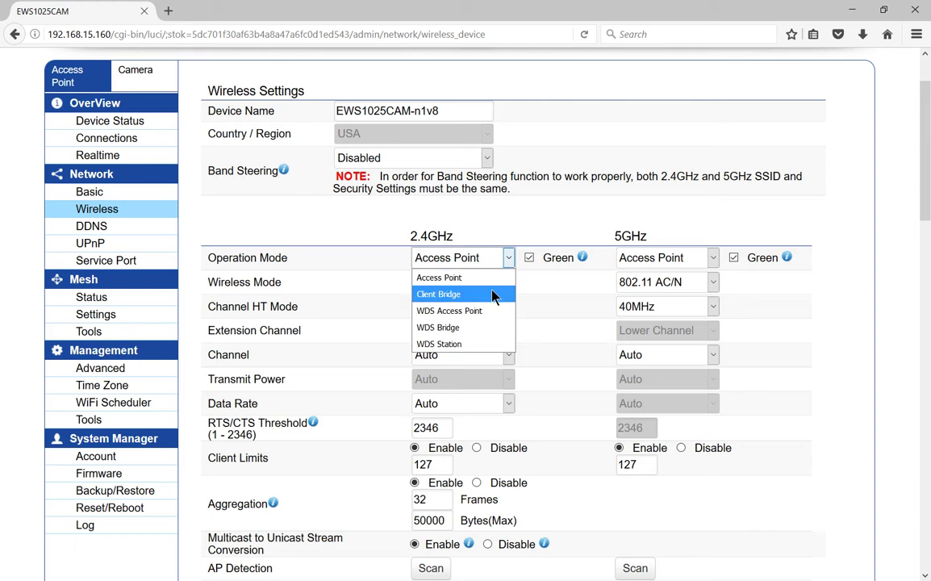
{"action": "left_click", "coordinate": [558, 288]}
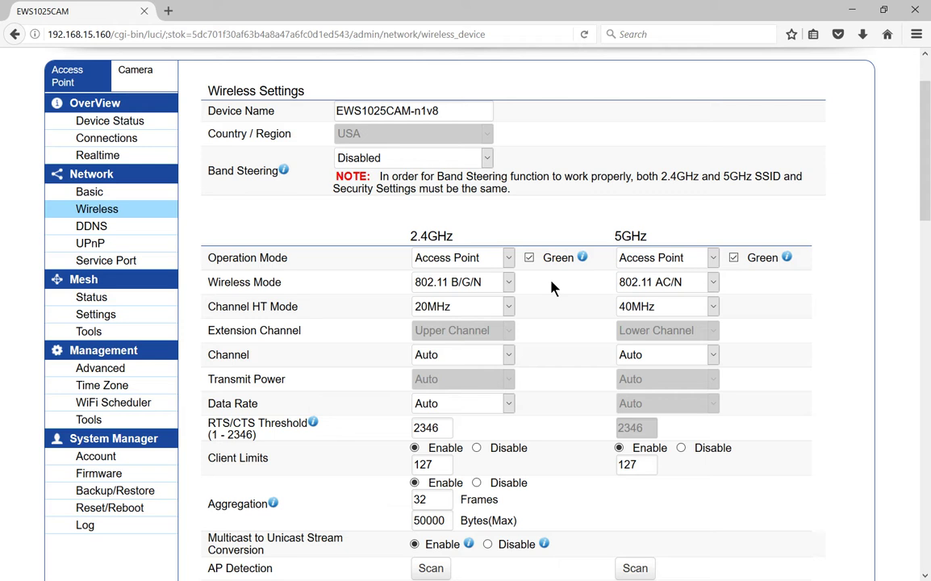
{"action": "left_click", "coordinate": [509, 284]}
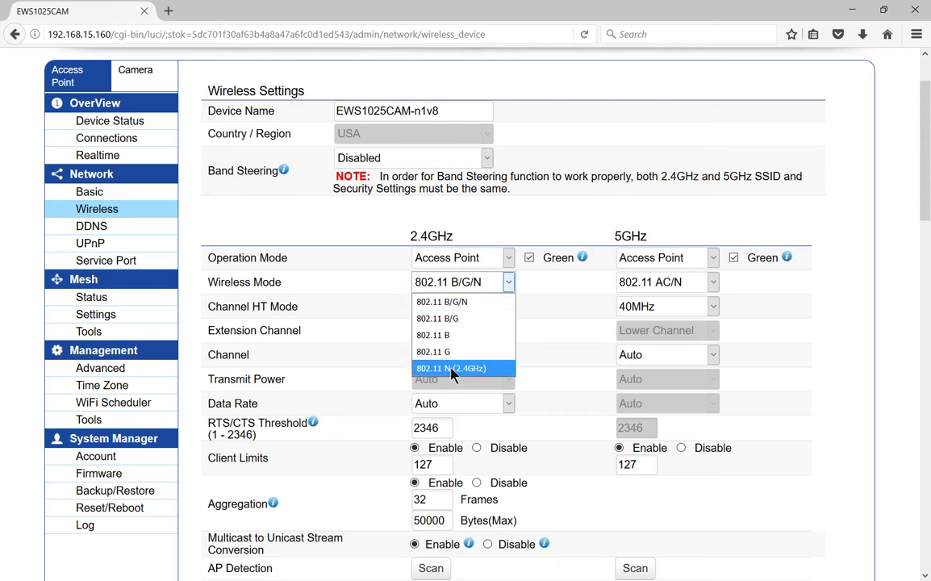
{"action": "left_click", "coordinate": [564, 318]}
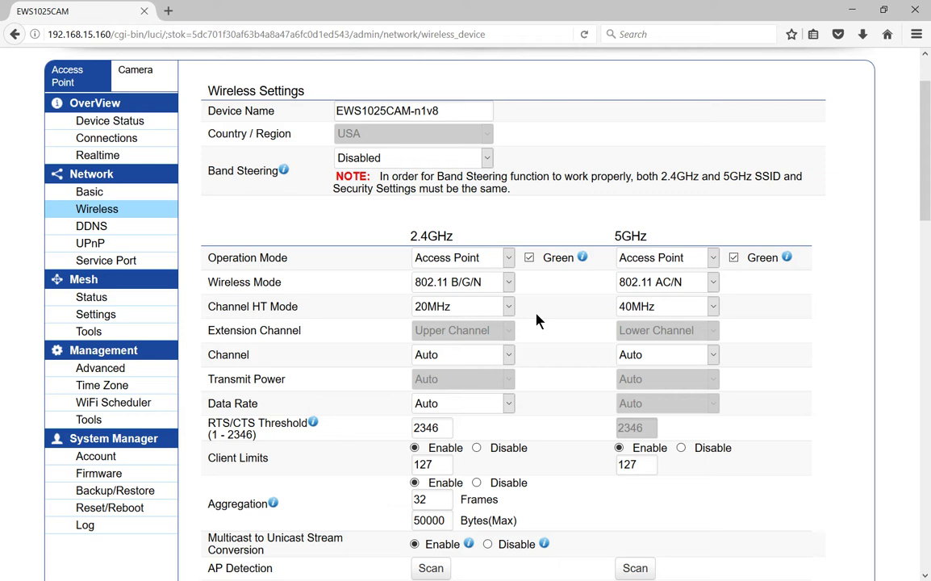
{"action": "left_click", "coordinate": [509, 308]}
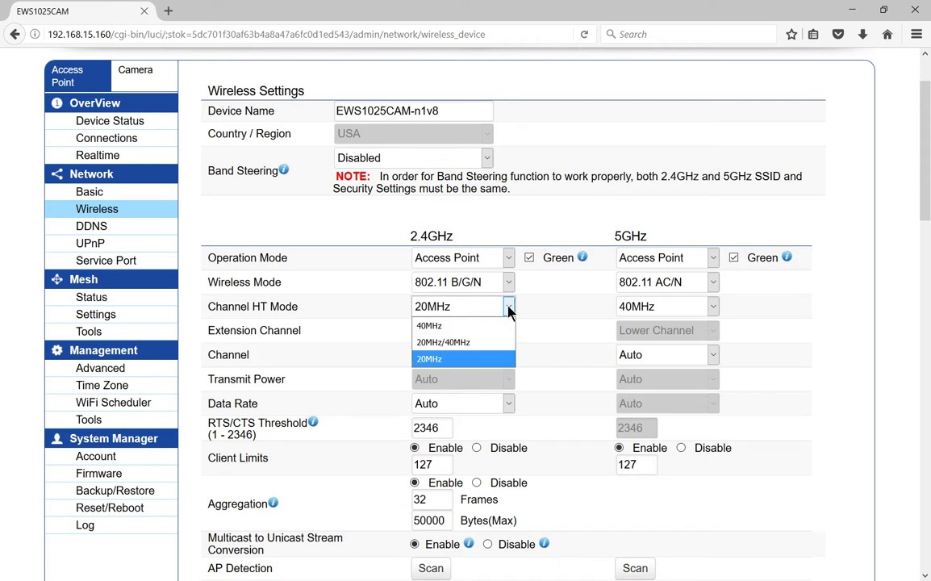
{"action": "left_click", "coordinate": [555, 320]}
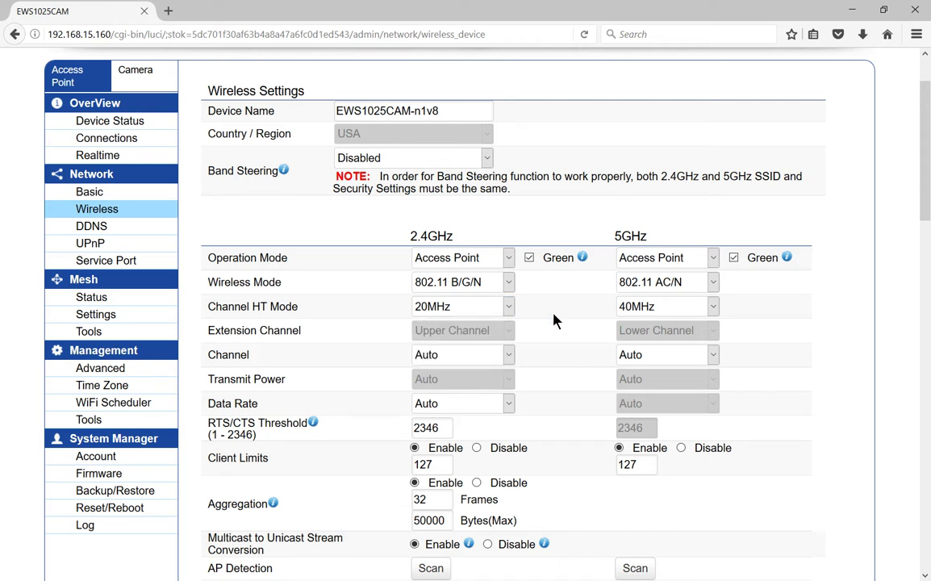
{"action": "scroll", "coordinate": [555, 320], "scroll_direction": "down", "scroll_amount": 2}
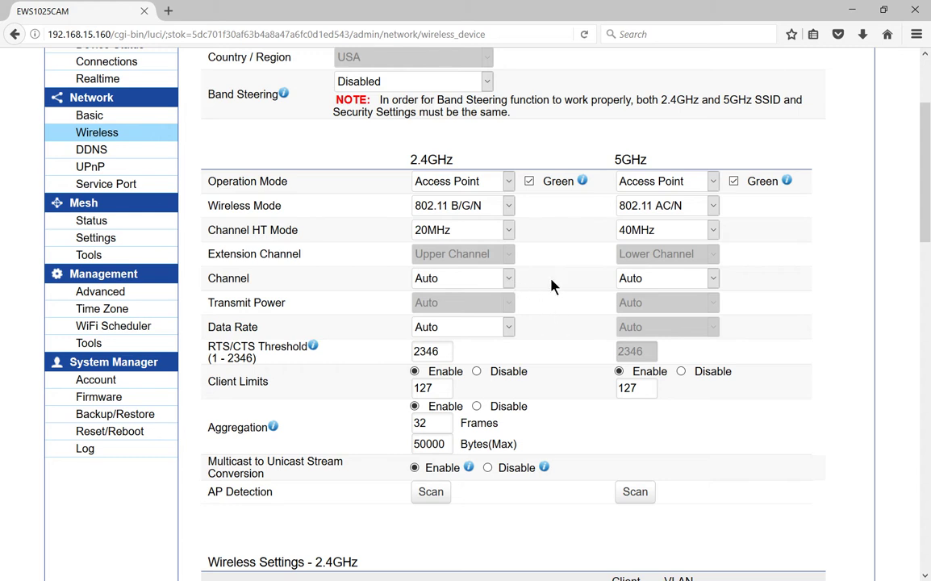
{"action": "left_click", "coordinate": [508, 278]}
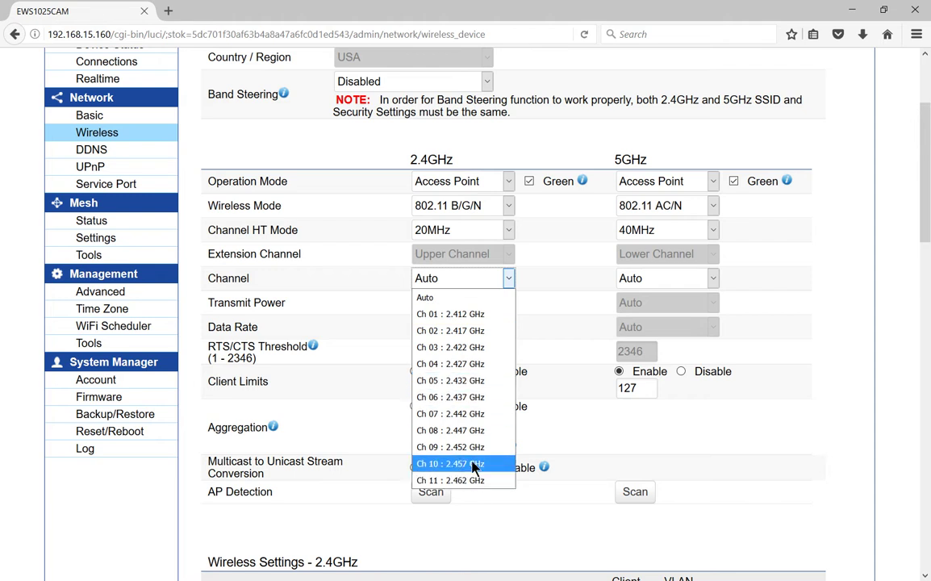
{"action": "left_click", "coordinate": [573, 279]}
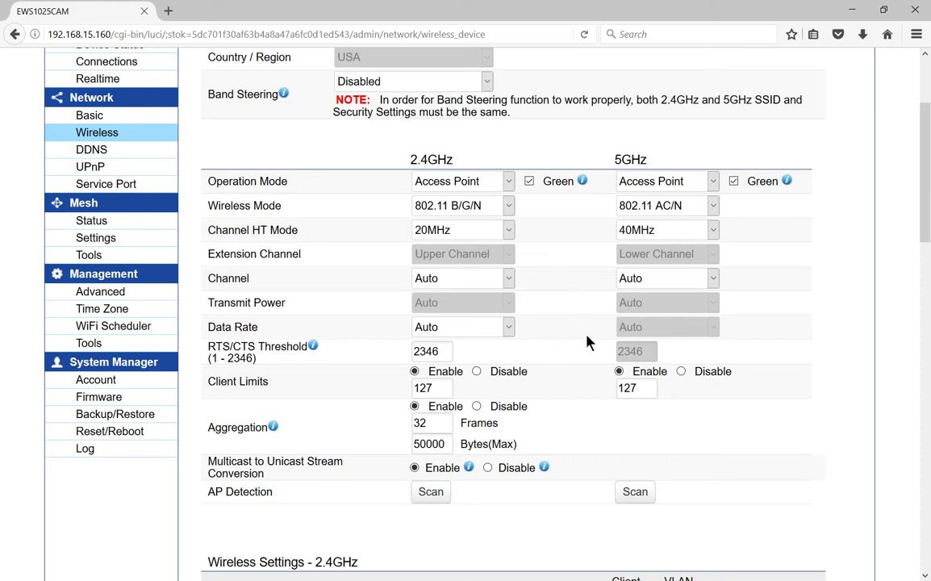
{"action": "scroll", "coordinate": [588, 343], "scroll_direction": "down", "scroll_amount": 6}
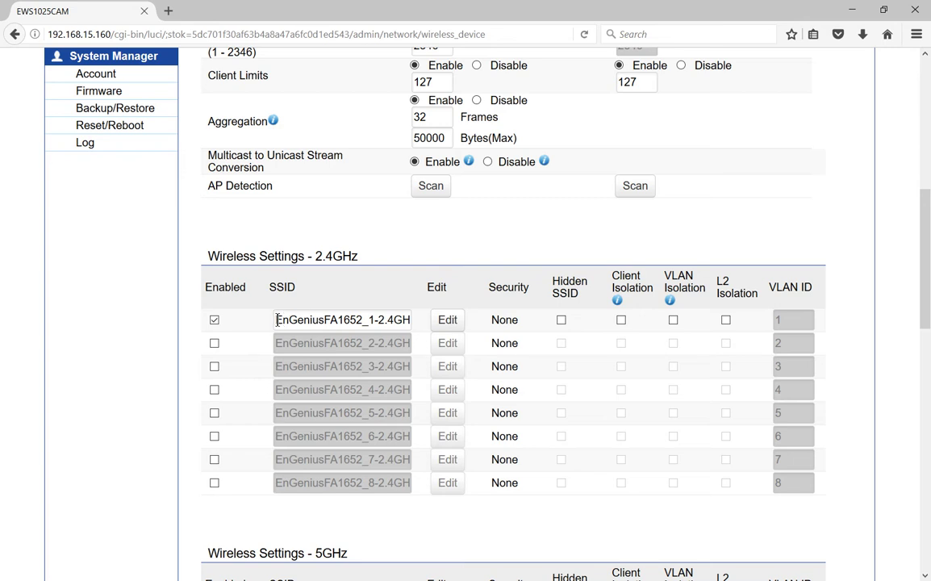
- Replace the first 2.4 GHz SSID name with FamilyAP and open its security settings
{"action": "left_click_drag", "start_coordinate": [276, 320], "coordinate": [466, 329]}
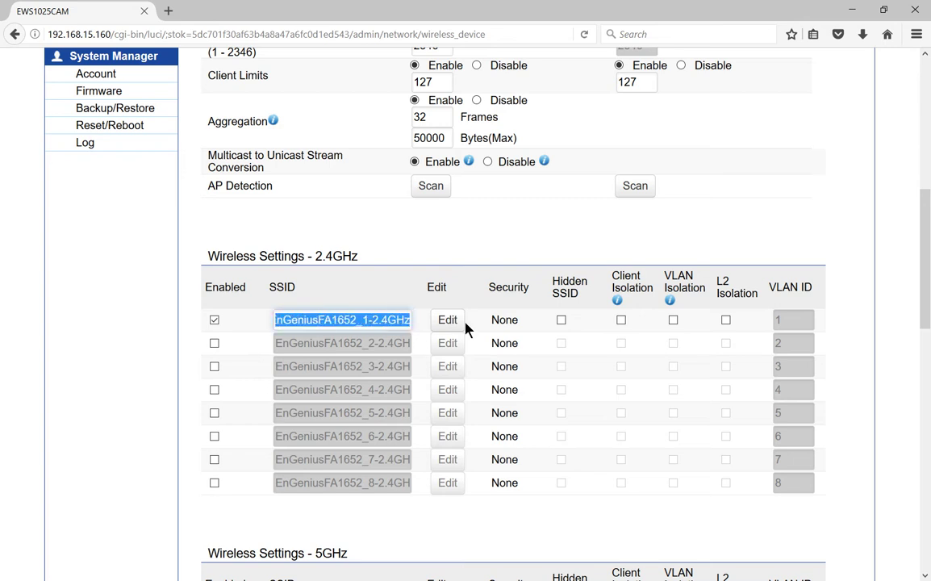
{"action": "key", "text": "BackSpace"}
{"action": "type", "text": "Fanm"}
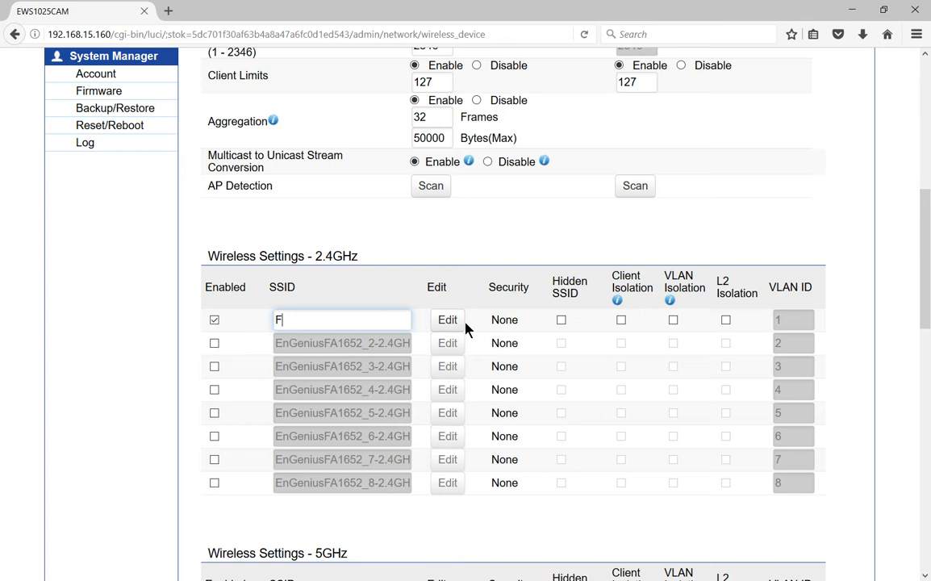
{"action": "key", "text": "BackSpace"}
{"action": "key", "text": "BackSpace"}
{"action": "type", "text": "milyAP"}
{"action": "left_click", "coordinate": [444, 321]}
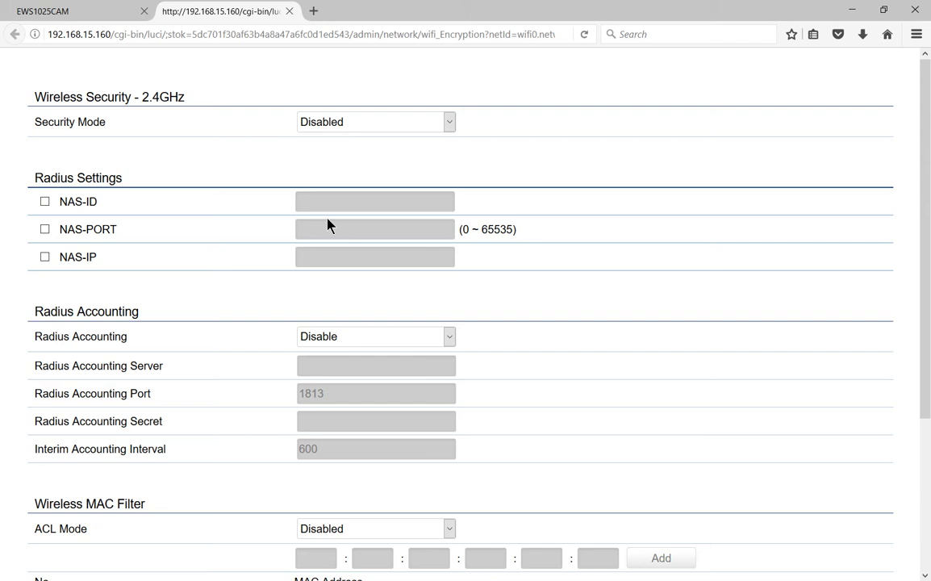
- Set FamilyAP security to WPA2-PSK with AES encryption and enter the Wi-Fi passphrase
{"action": "left_click", "coordinate": [450, 122]}
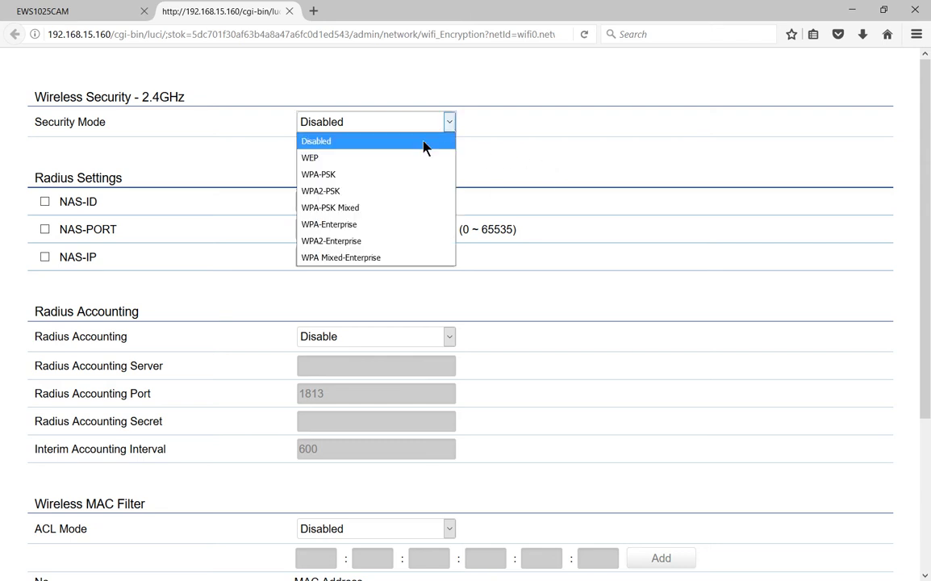
{"action": "left_click", "coordinate": [424, 190]}
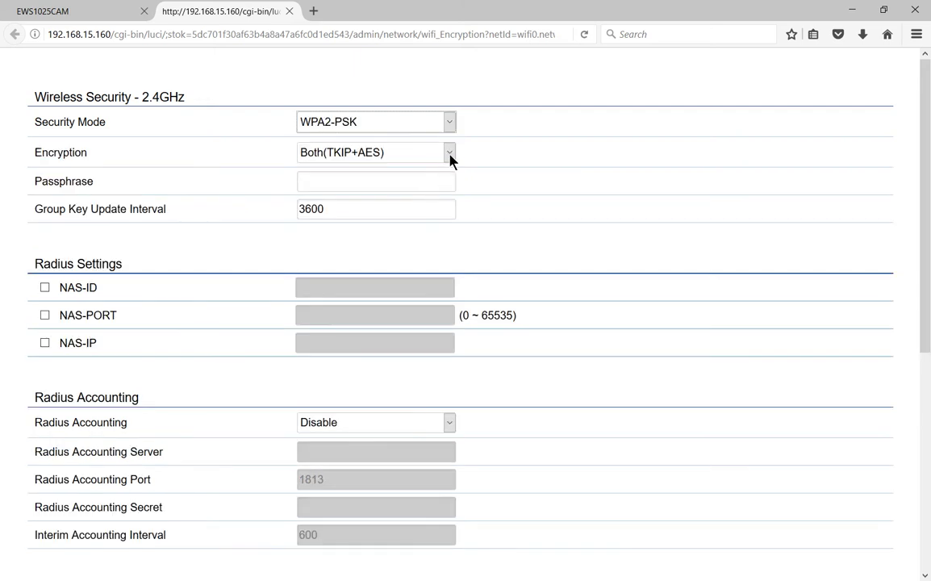
{"action": "left_click", "coordinate": [449, 153]}
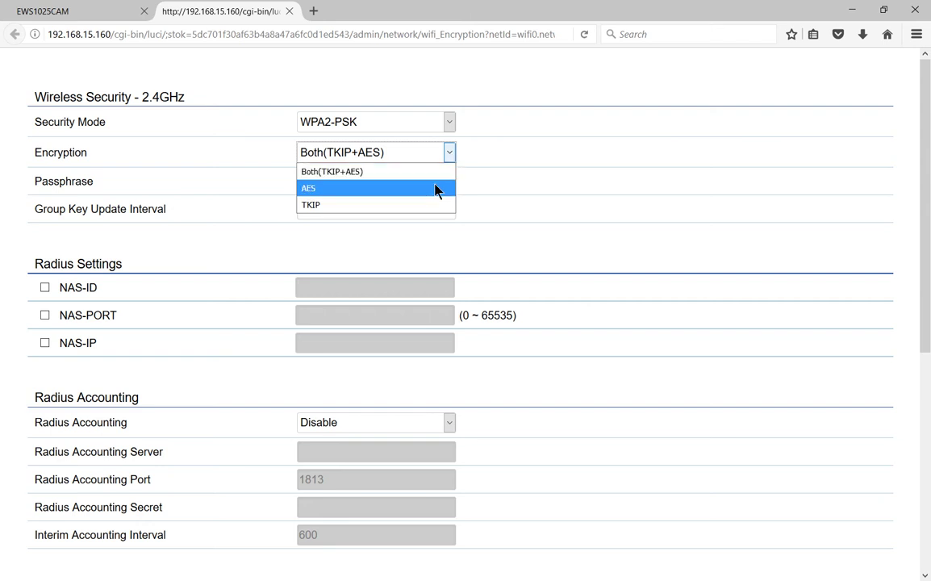
{"action": "left_click", "coordinate": [437, 190]}
{"action": "left_click", "coordinate": [381, 184]}
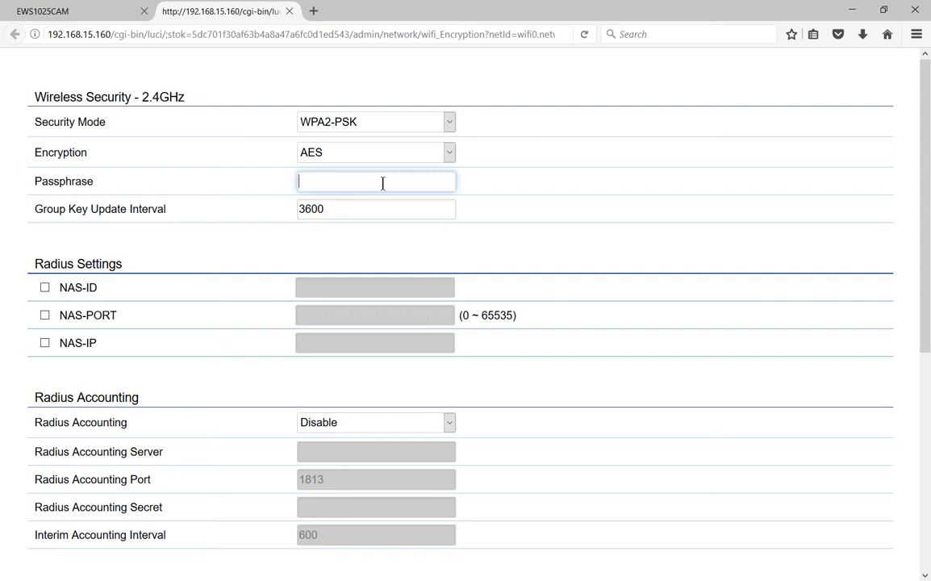
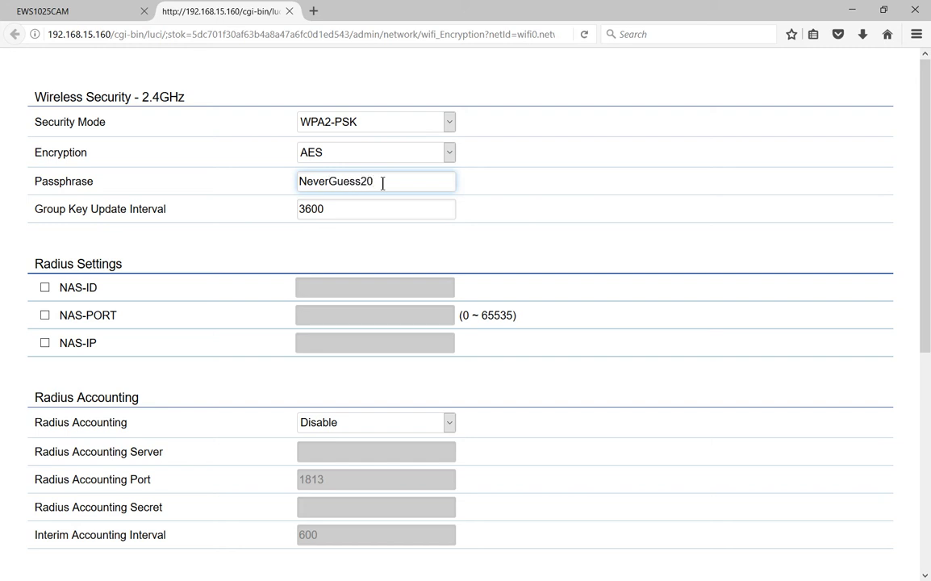
- Enable Fast Roaming for FamilyAP and save its WPA2-PSK AES security settings
{"action": "scroll", "coordinate": [515, 224], "scroll_direction": "down", "scroll_amount": 2}
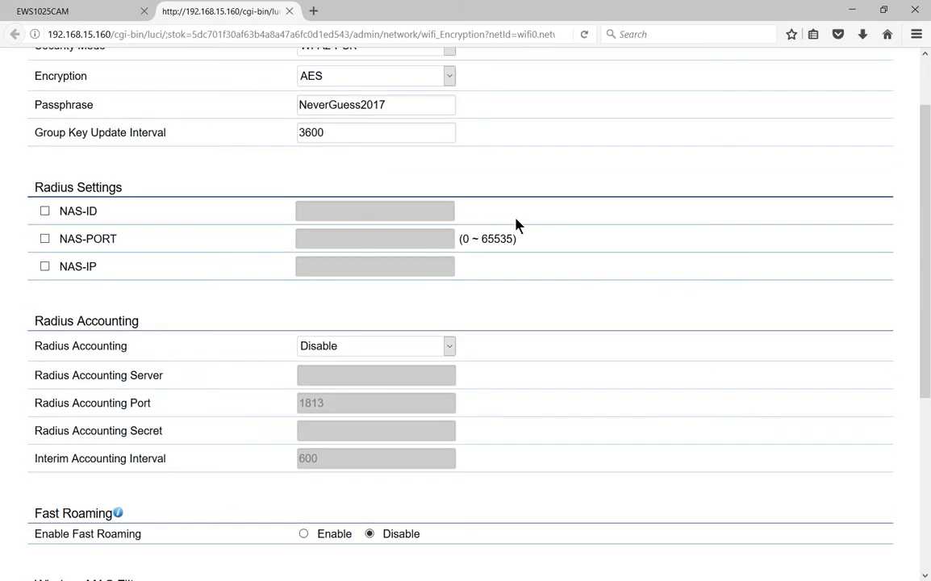
{"action": "scroll", "coordinate": [407, 273], "scroll_direction": "down", "scroll_amount": 4}
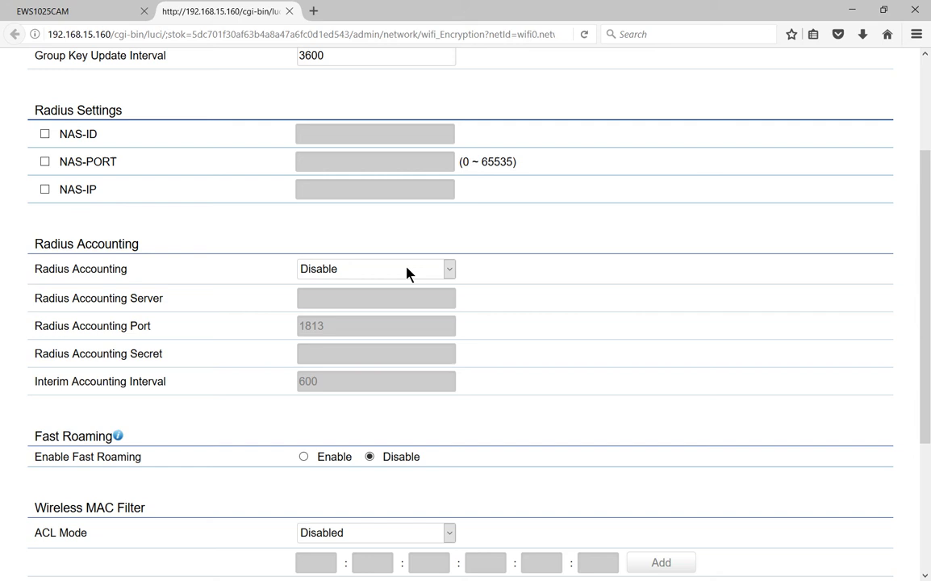
{"action": "scroll", "coordinate": [407, 273], "scroll_direction": "down", "scroll_amount": 4}
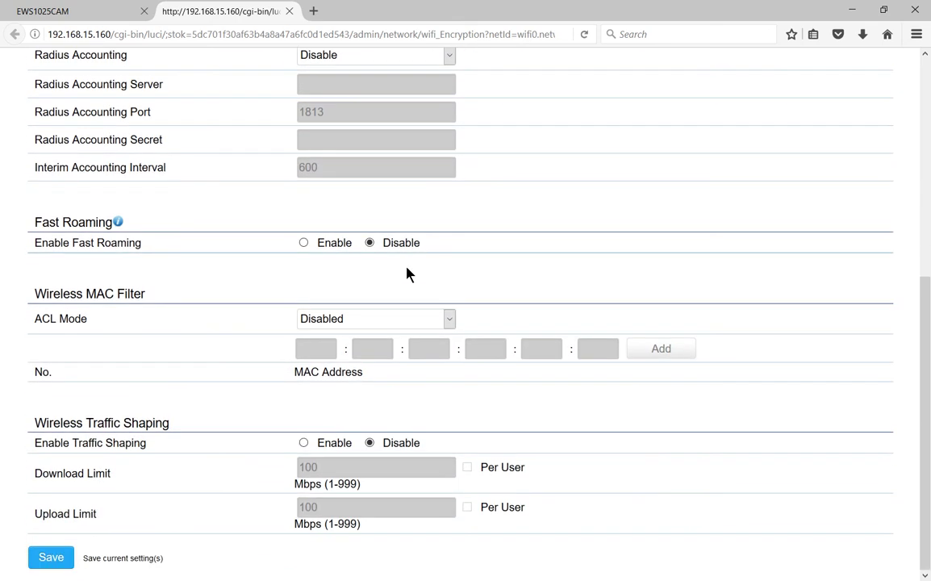
{"action": "left_click", "coordinate": [304, 244]}
{"action": "left_click", "coordinate": [50, 558]}
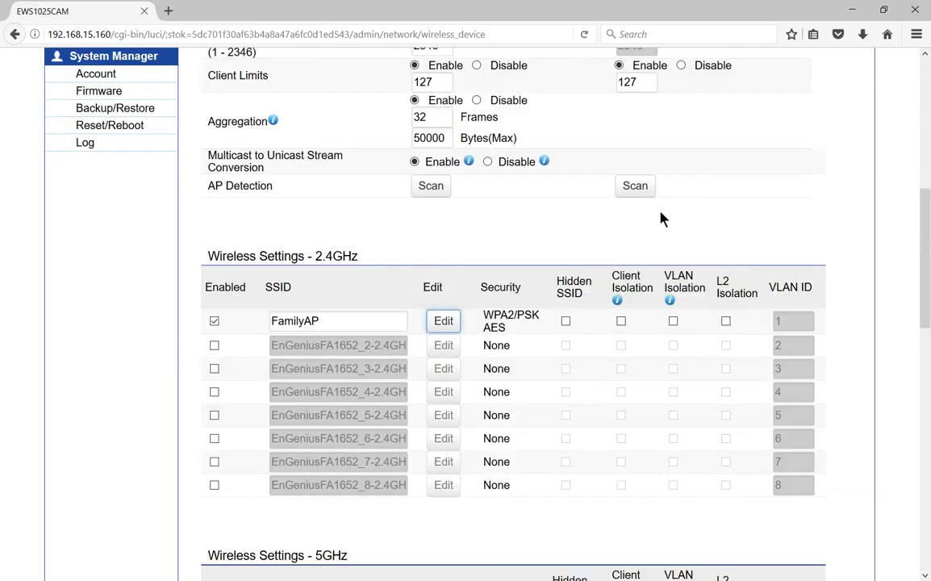
- Scroll the Wireless settings page to the 5 GHz table showing EnGeniusFA1653_1-5GHz
{"action": "scroll", "coordinate": [685, 234], "scroll_direction": "up", "scroll_amount": 5}
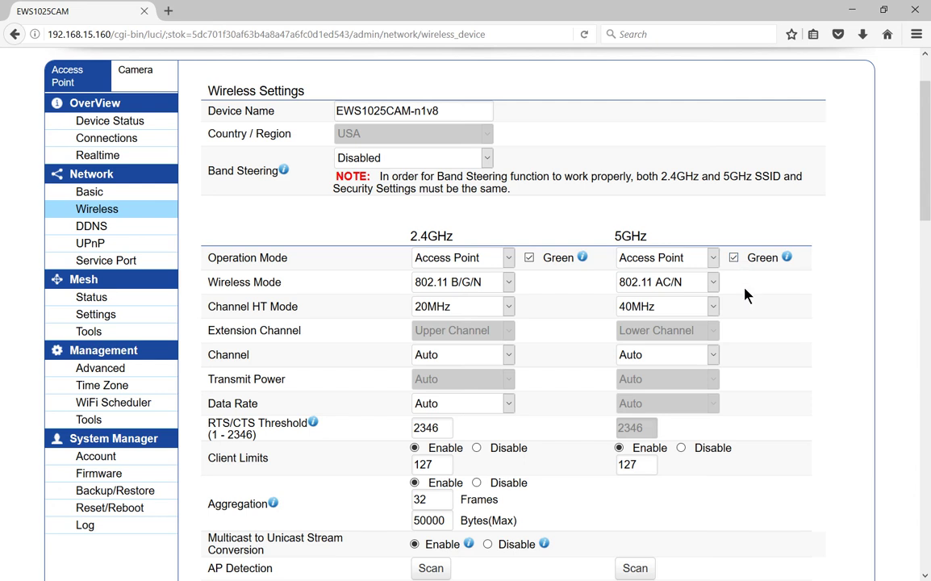
{"action": "scroll", "coordinate": [744, 294], "scroll_direction": "down", "scroll_amount": 10}
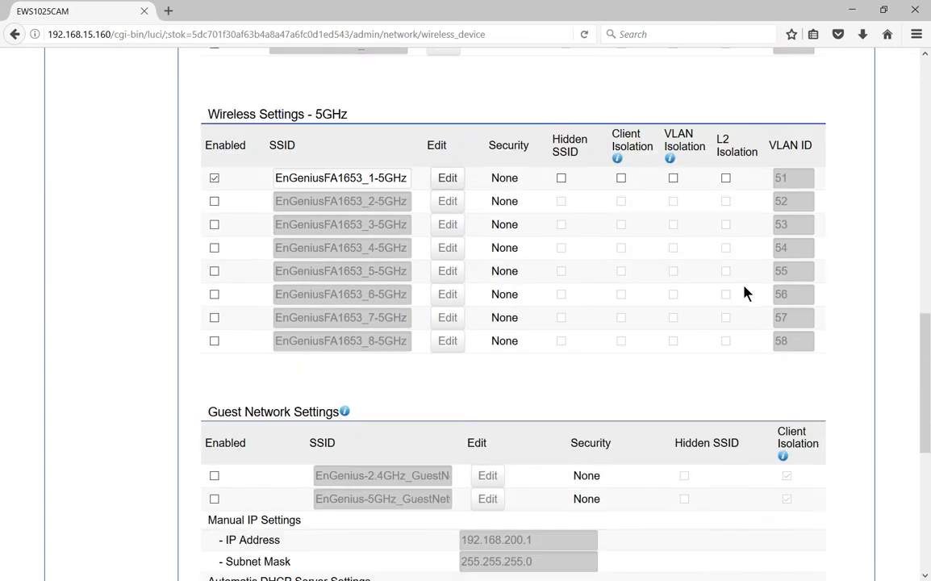
{"action": "scroll", "coordinate": [744, 295], "scroll_direction": "down", "scroll_amount": 8}
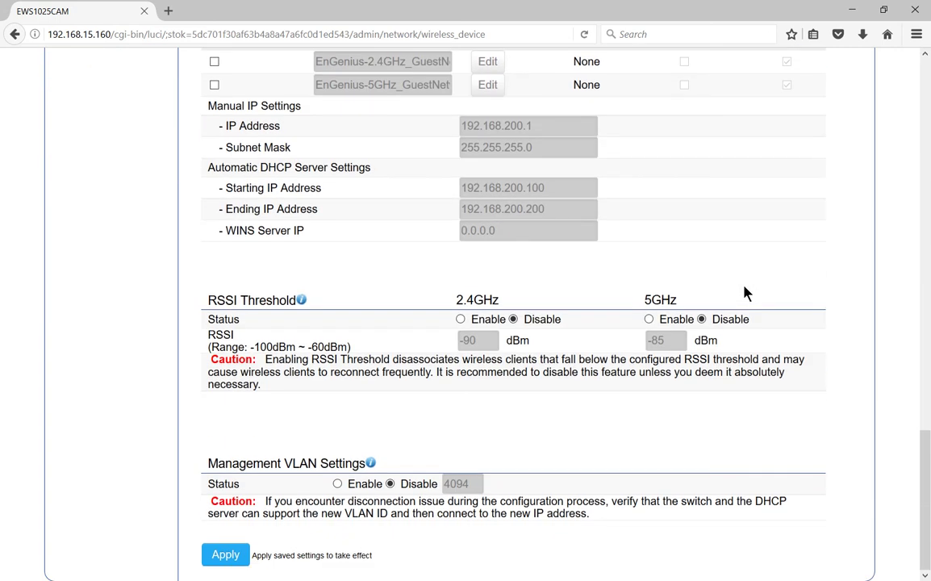
{"action": "scroll", "coordinate": [744, 295], "scroll_direction": "up", "scroll_amount": 5}
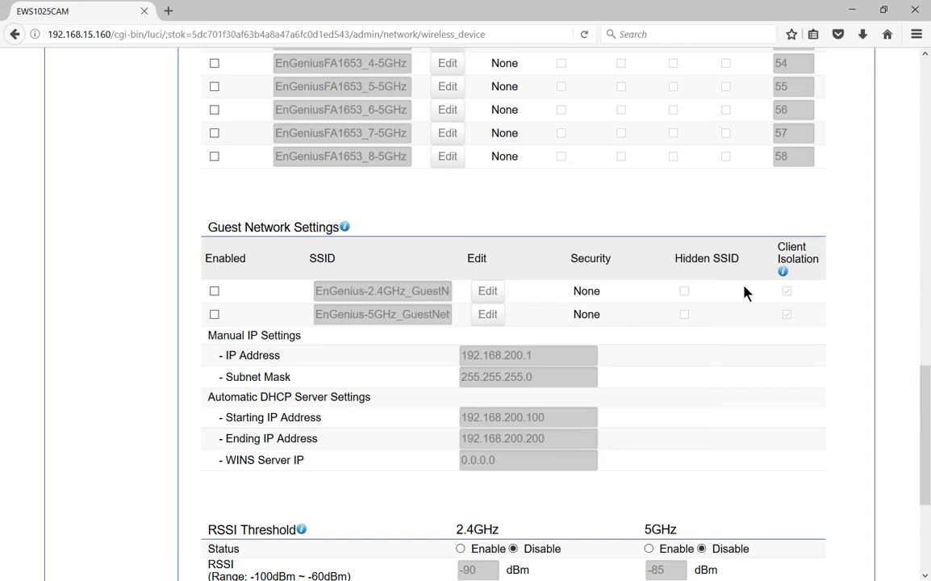
{"action": "scroll", "coordinate": [742, 291], "scroll_direction": "down", "scroll_amount": 2}
{"action": "scroll", "coordinate": [743, 291], "scroll_direction": "up", "scroll_amount": 7}
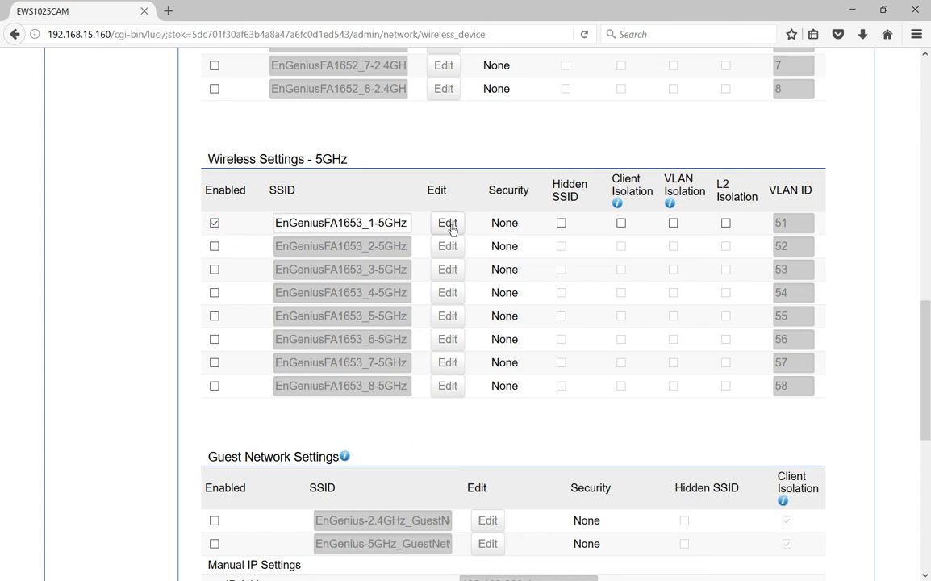
- Change the first 5 GHz SSID name to FamilyAP5 and return to the Wireless settings page
{"action": "left_click_drag", "start_coordinate": [276, 220], "coordinate": [492, 224]}
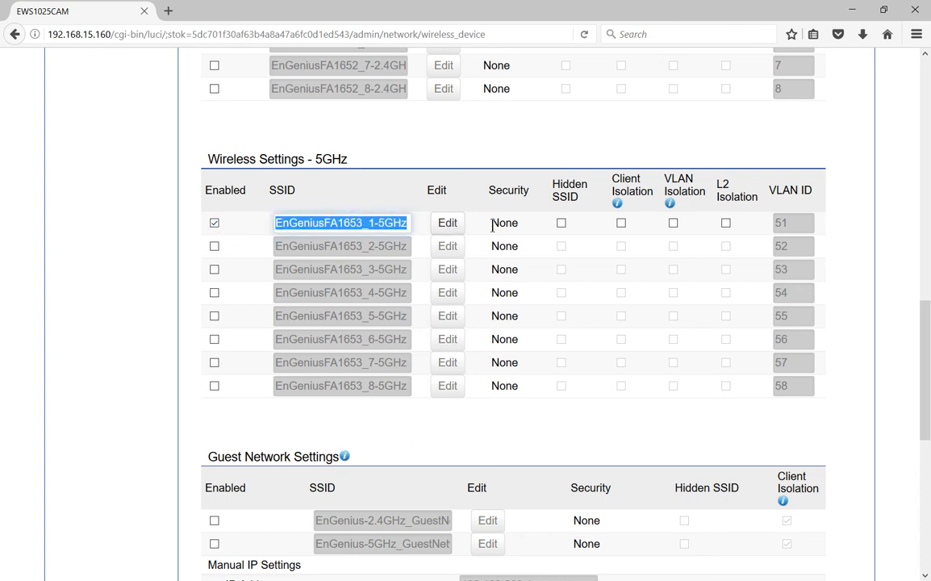
{"action": "type", "text": "Famil"}
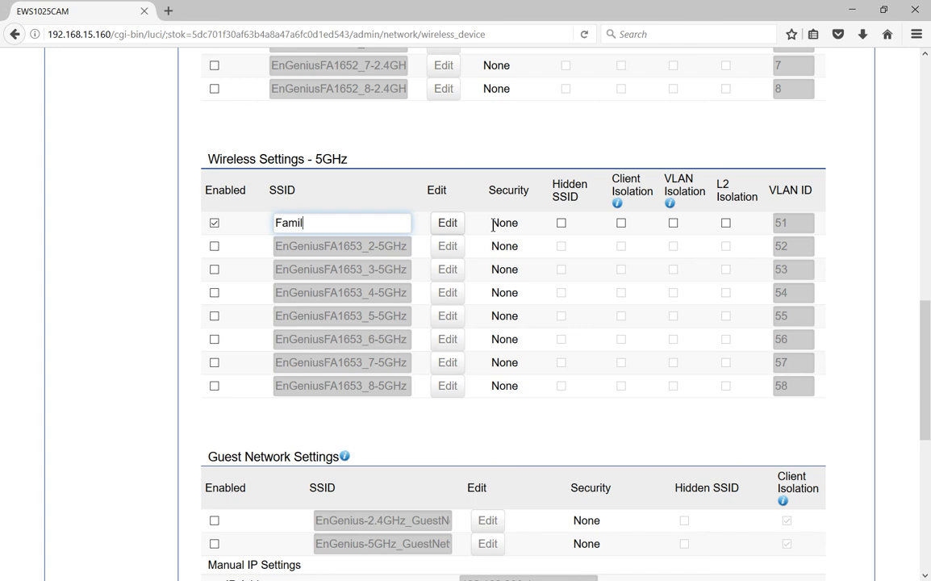
{"action": "type", "text": "yAP5"}
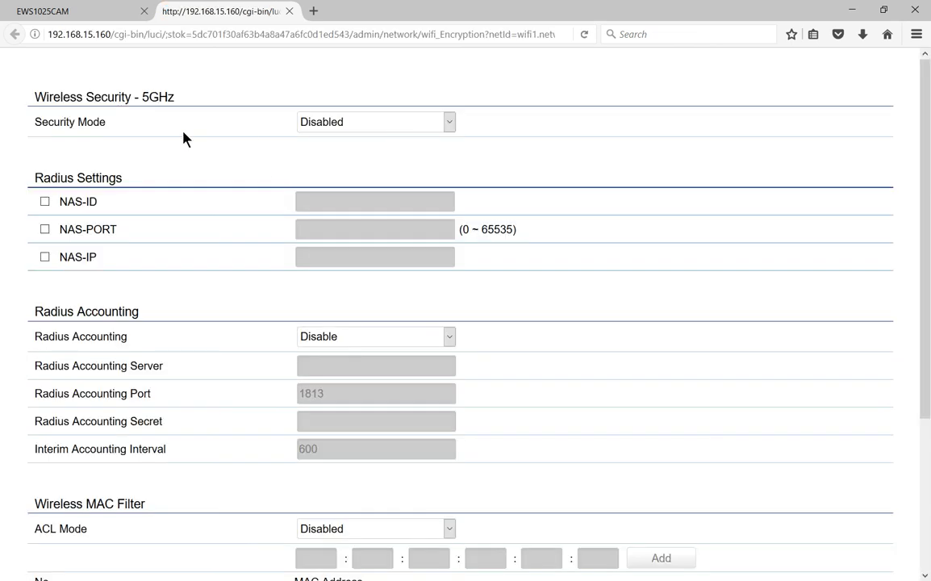
{"action": "left_click", "coordinate": [100, 15]}
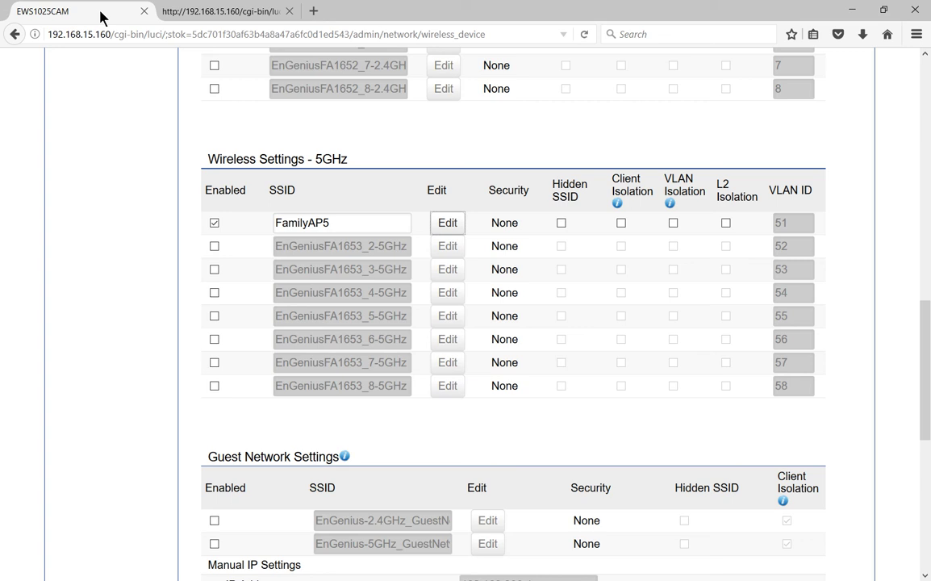
{"action": "scroll", "coordinate": [848, 261], "scroll_direction": "up", "scroll_amount": 3}
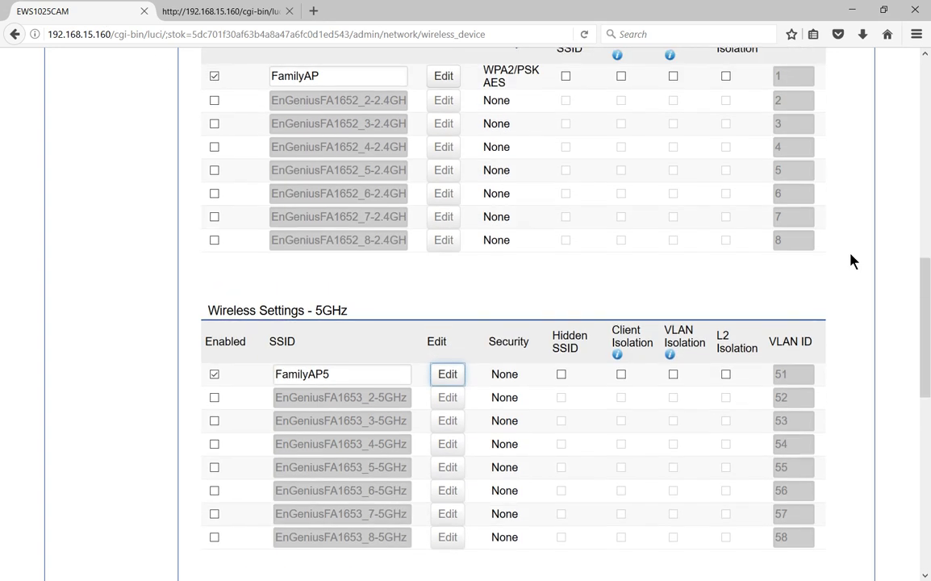